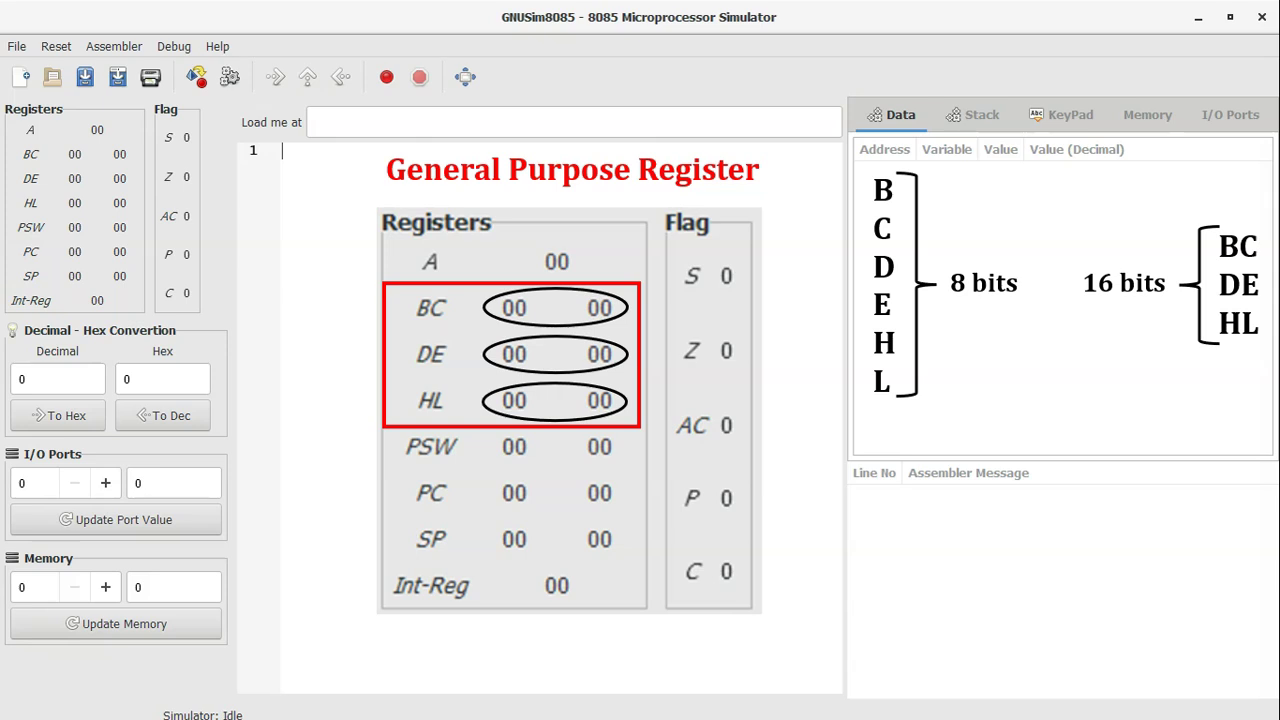
pyautogui.click(806, 466)
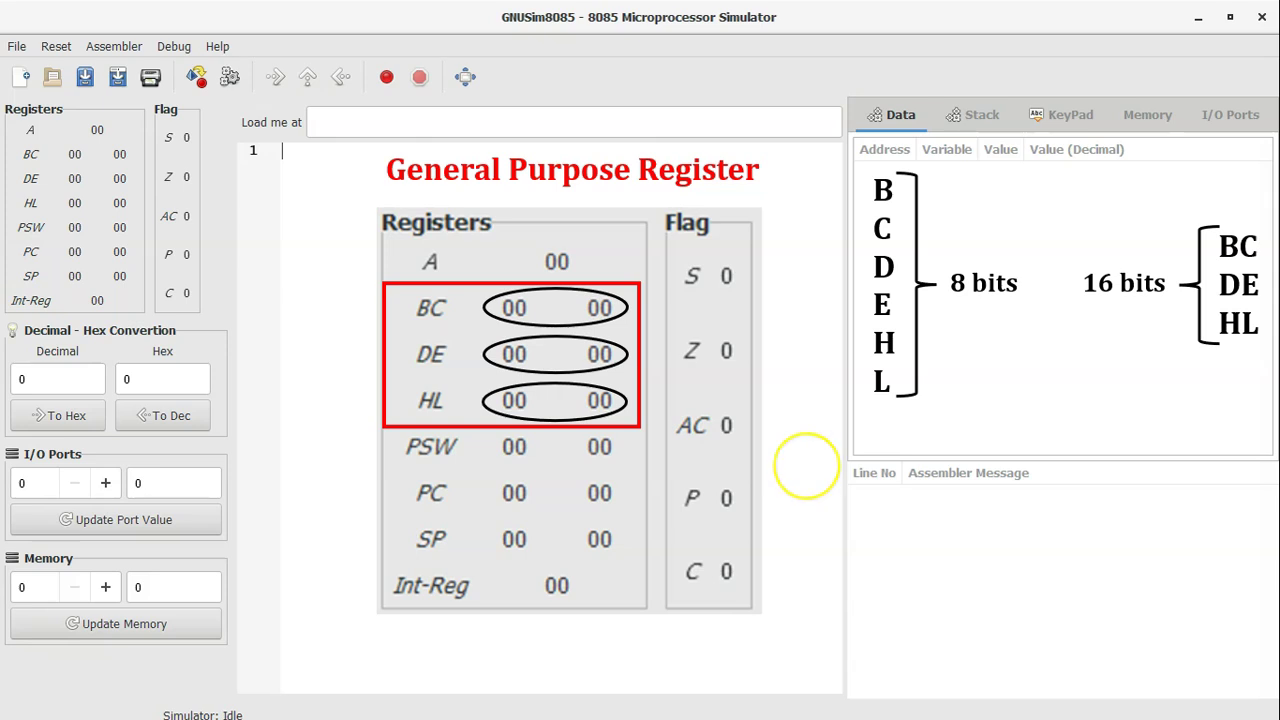
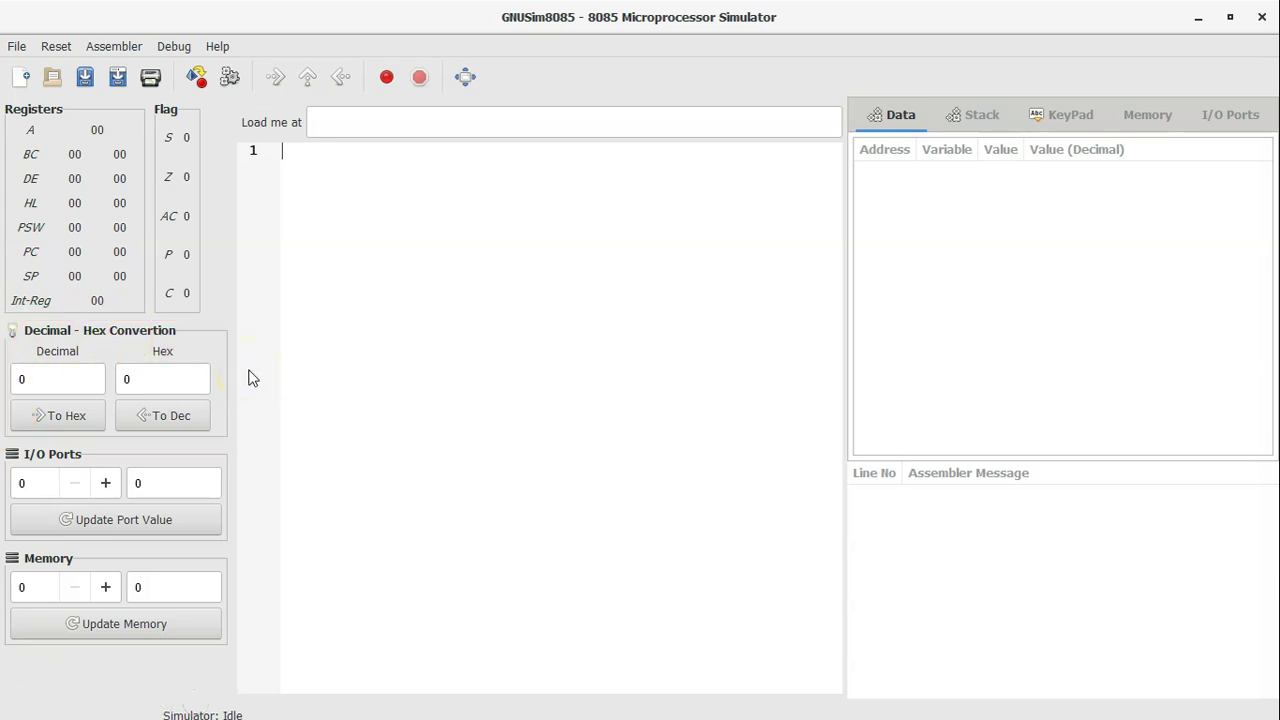
# Convert decimal 15 to hexadecimal, and convert hexadecimal A to decimal
pyautogui.doubleClick(22, 378)
pyautogui.write('15')
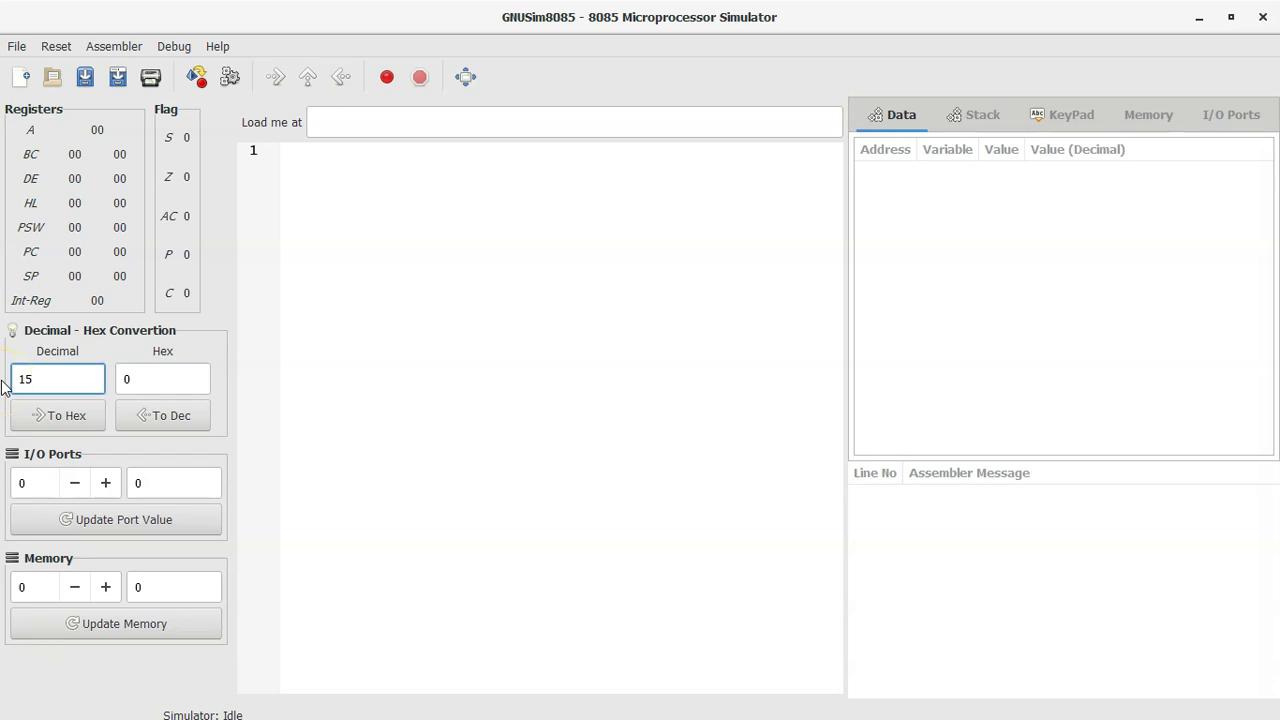
pyautogui.click(64, 419)
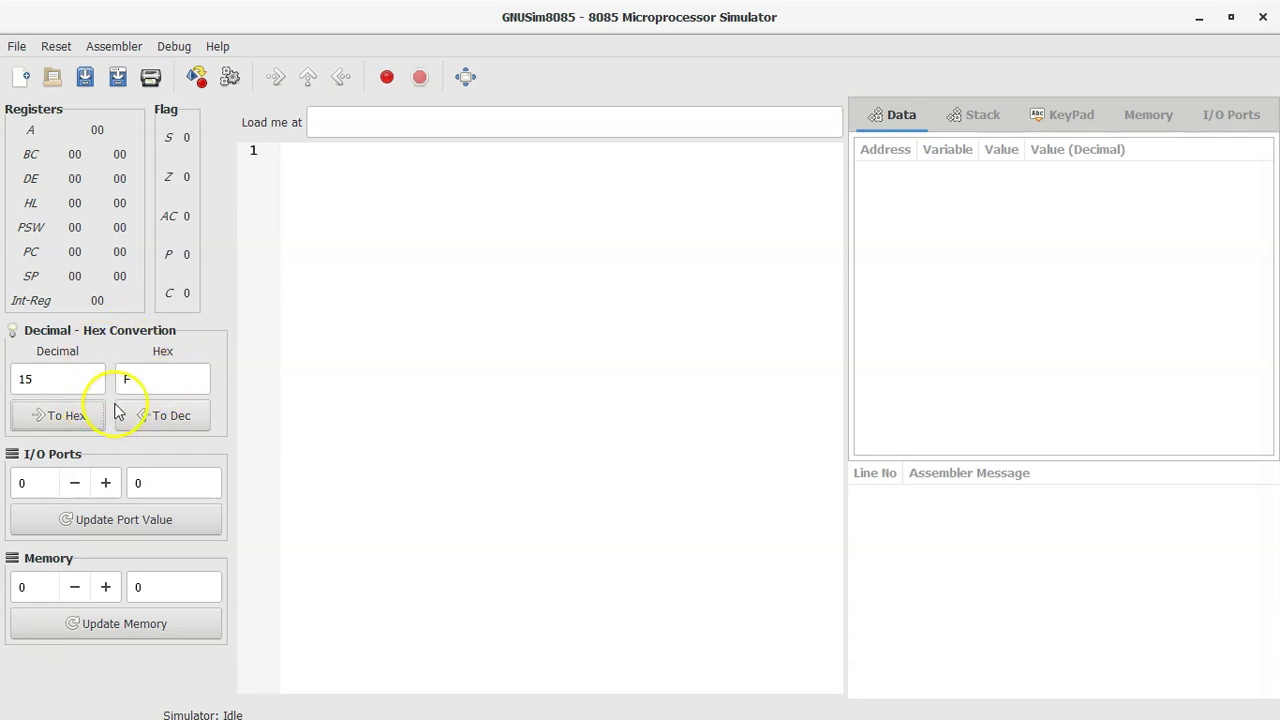
pyautogui.doubleClick(143, 378)
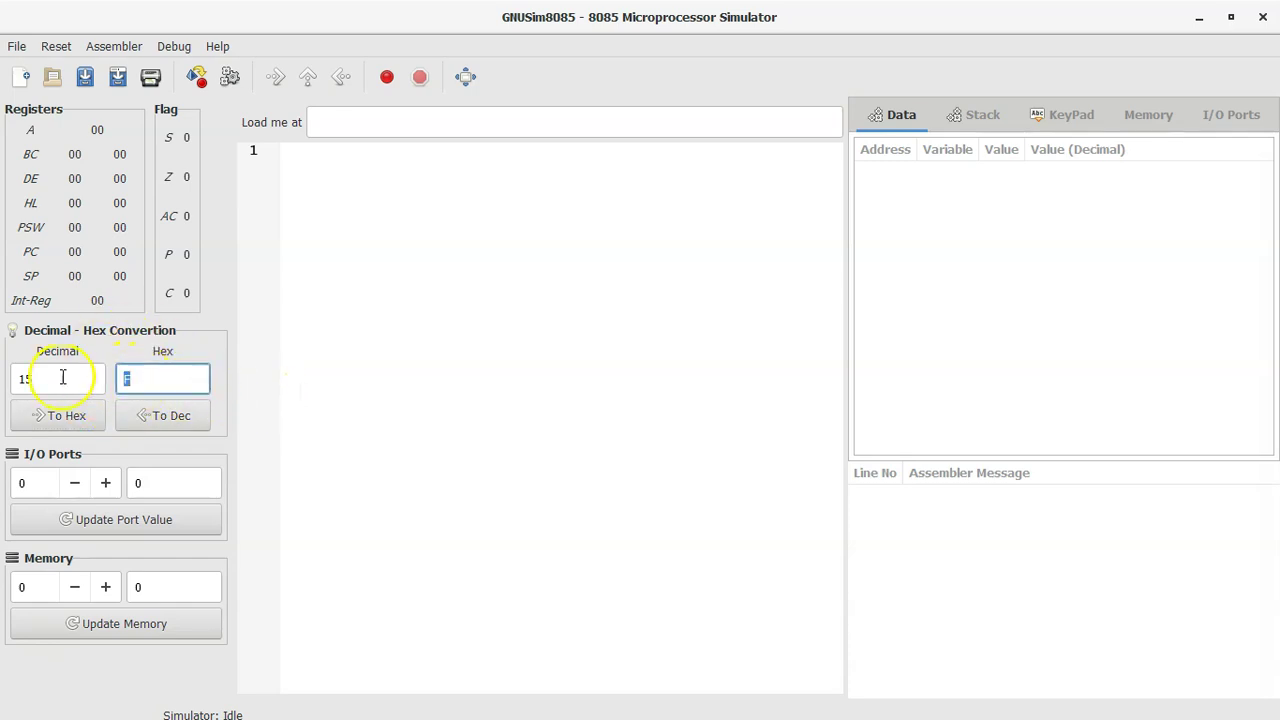
pyautogui.write('A')
pyautogui.click(184, 419)
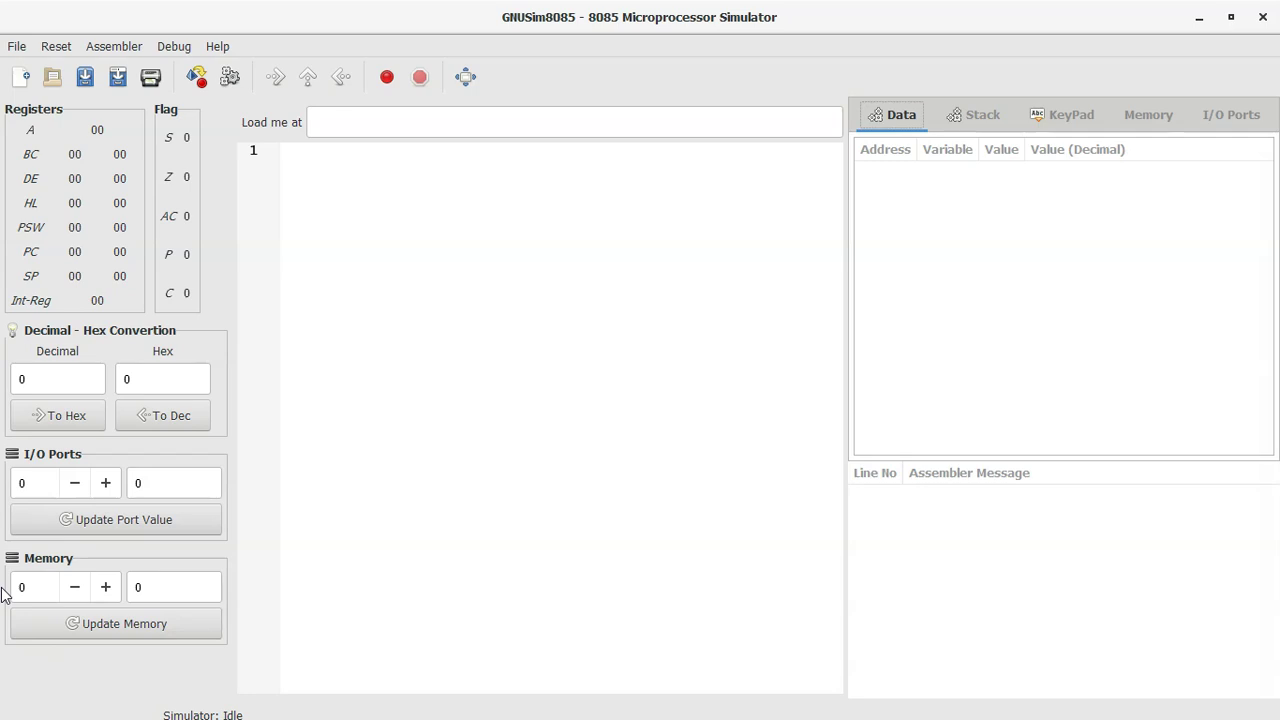
# Set I/O port 50 to the value 20 and update the port
pyautogui.click(38, 483)
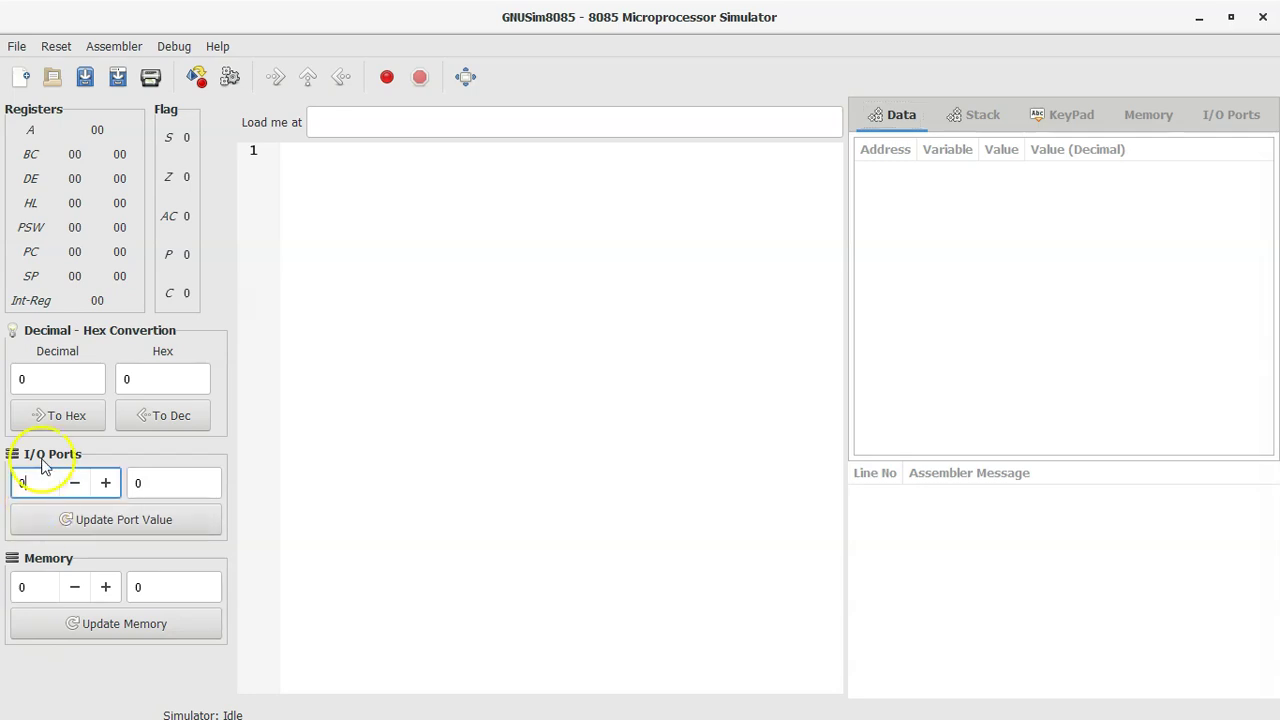
pyautogui.doubleClick(22, 483)
pyautogui.write('50')
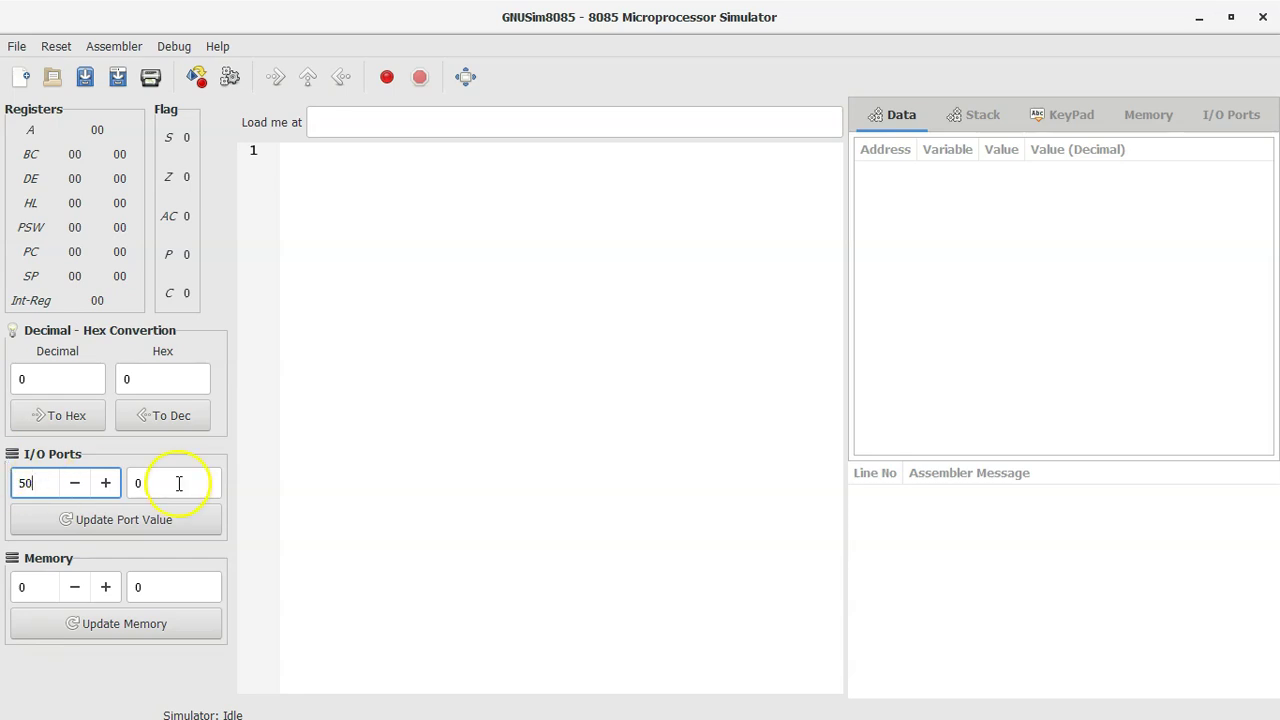
pyautogui.doubleClick(172, 484)
pyautogui.write('20')
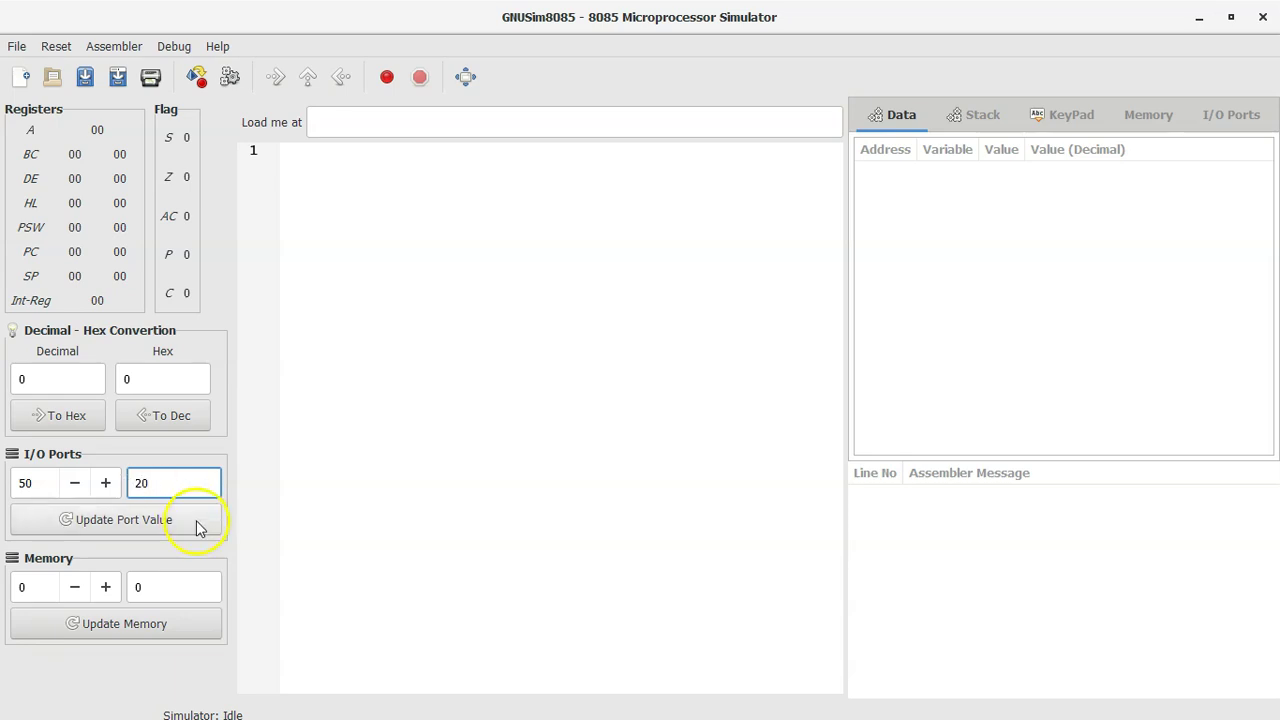
pyautogui.click(127, 528)
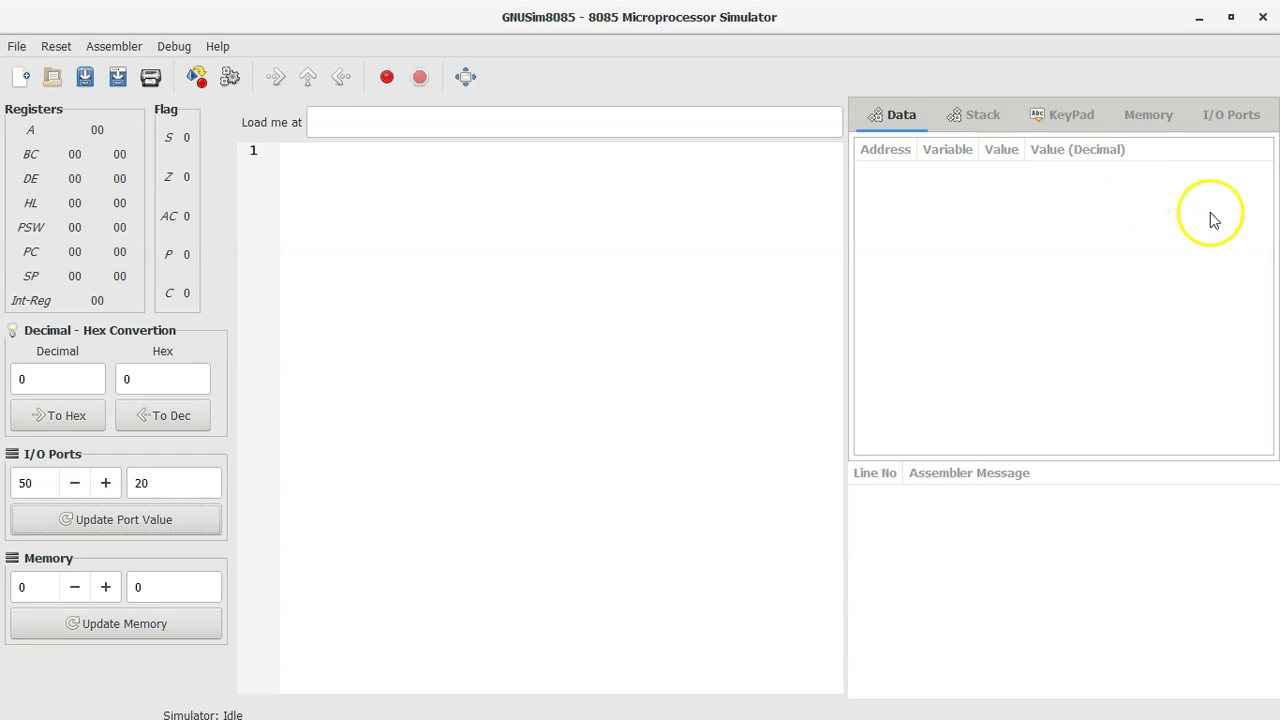
# Show the I/O port listing starting from address 50 to check the stored port value
pyautogui.click(1236, 116)
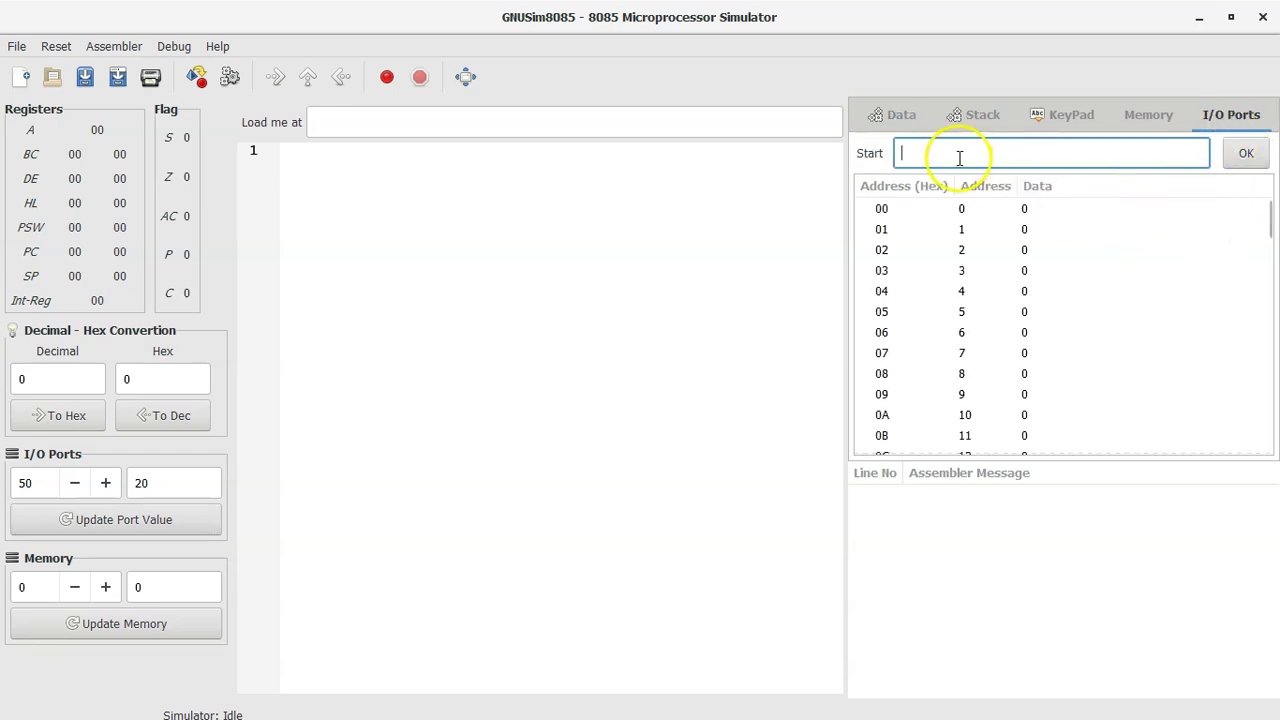
pyautogui.write('50')
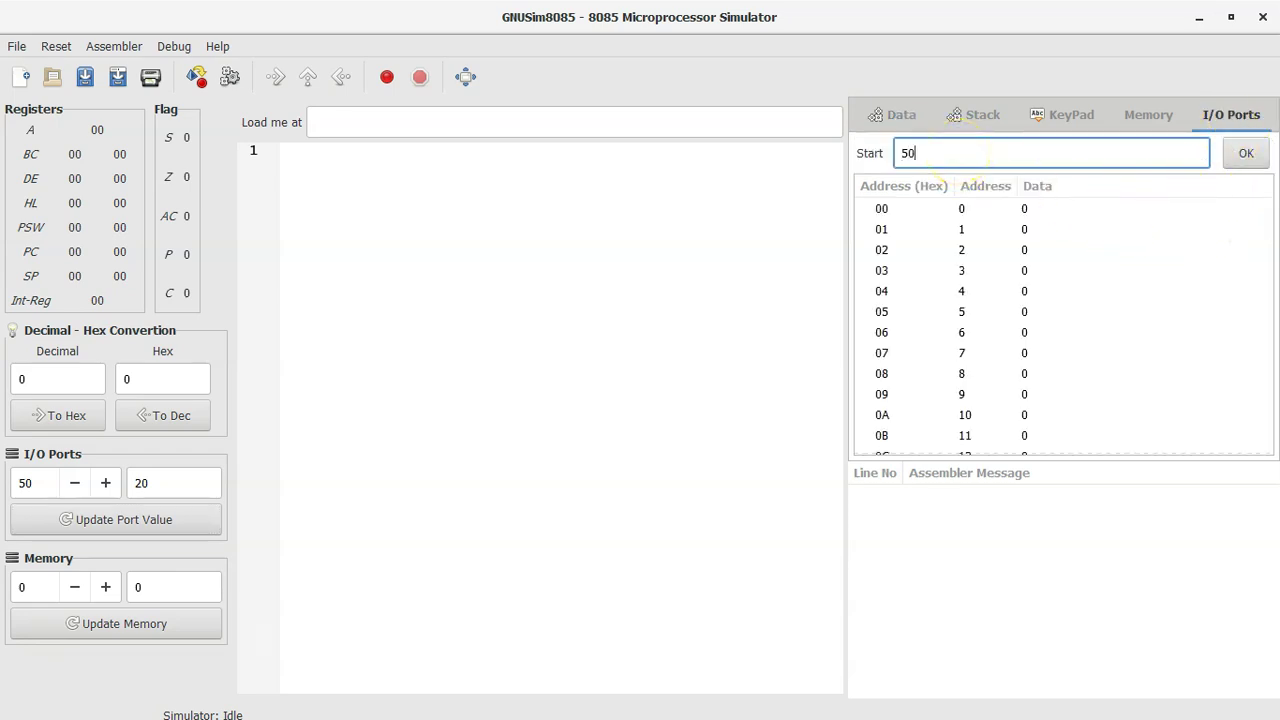
pyautogui.click(1247, 156)
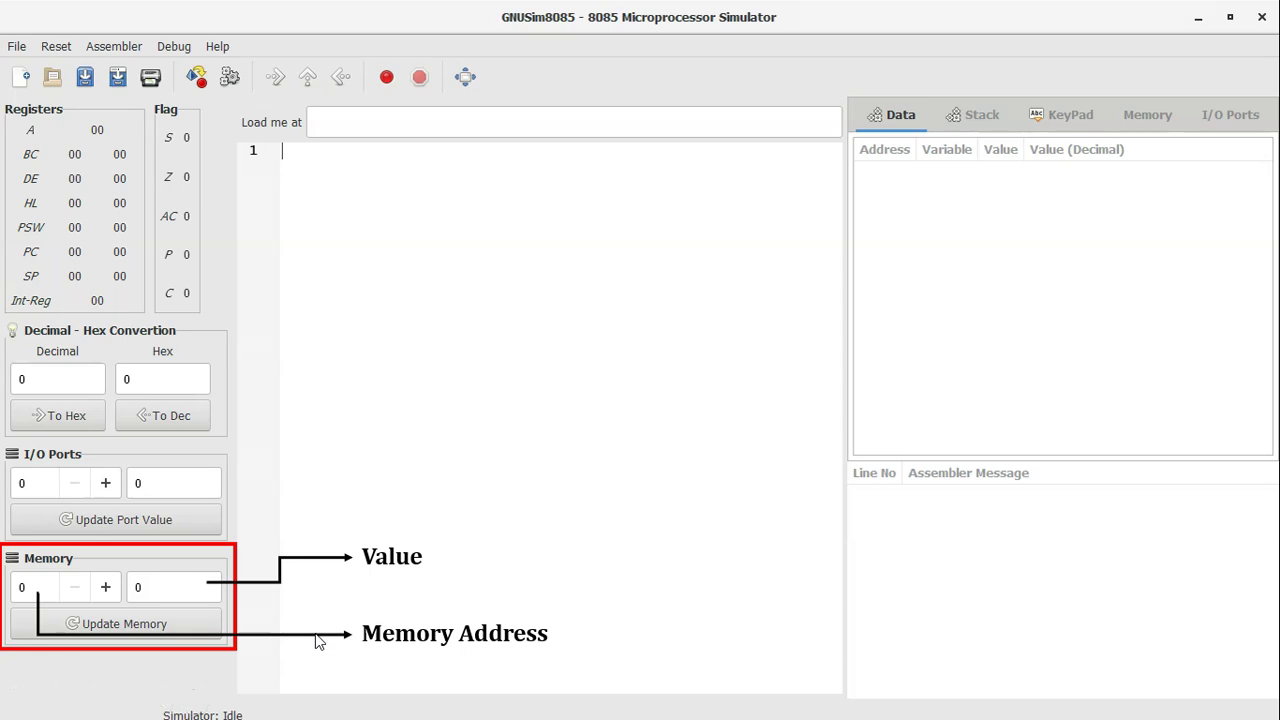
# Store the value 15 at memory address 2000 and update the memory
pyautogui.click(24, 586)
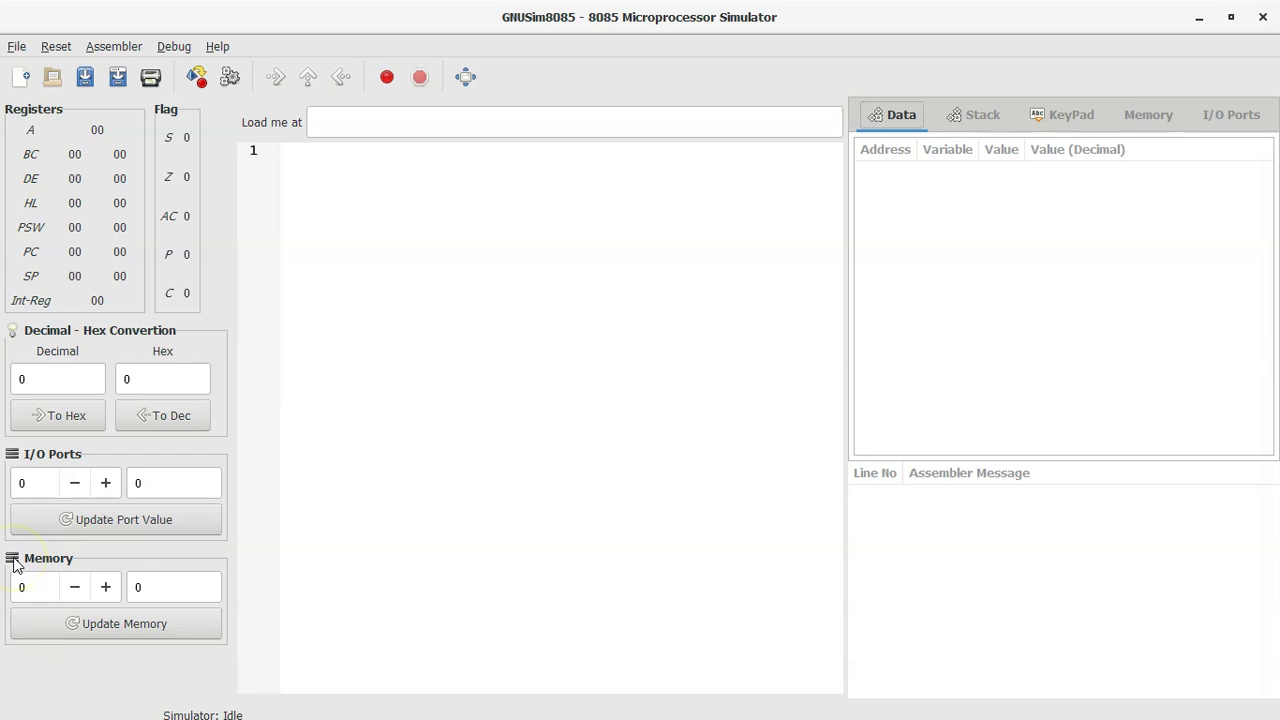
pyautogui.click(28, 587)
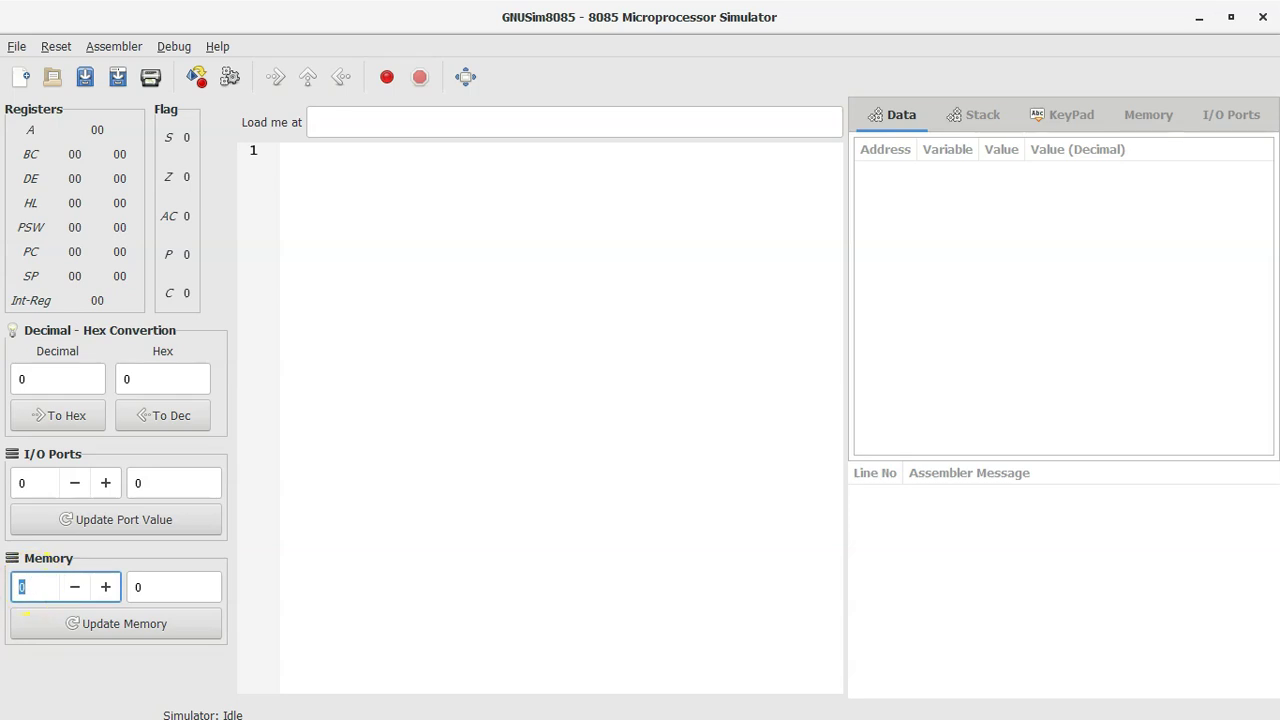
pyautogui.write('2000')
pyautogui.press('Tab')
pyautogui.write('15')
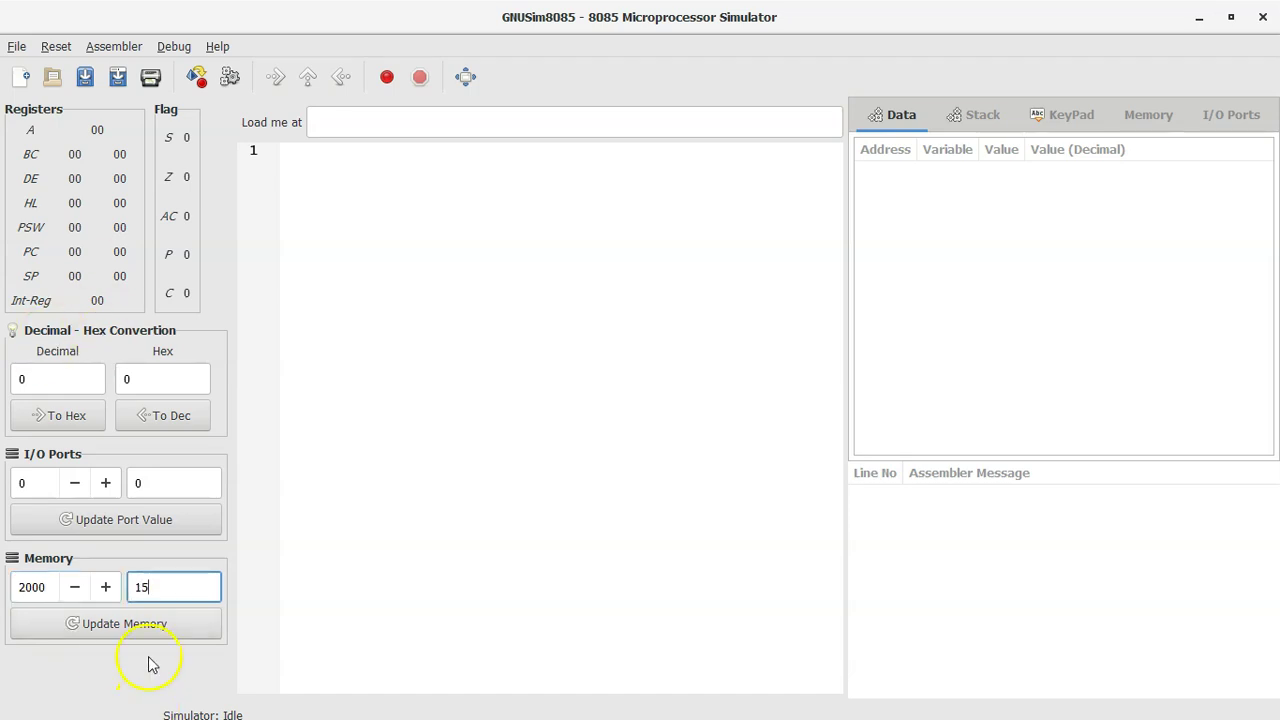
pyautogui.click(130, 622)
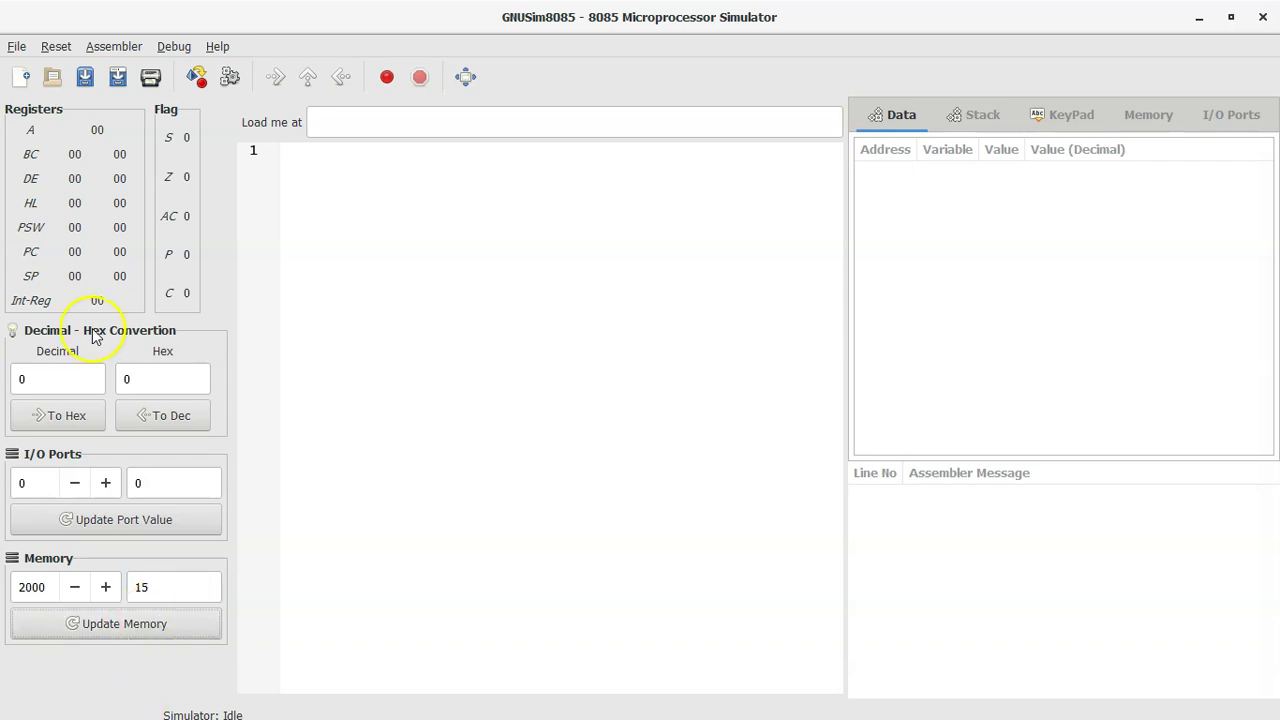
# Show the memory listing starting from address 2000 and select that address's row to check its data
pyautogui.click(1161, 122)
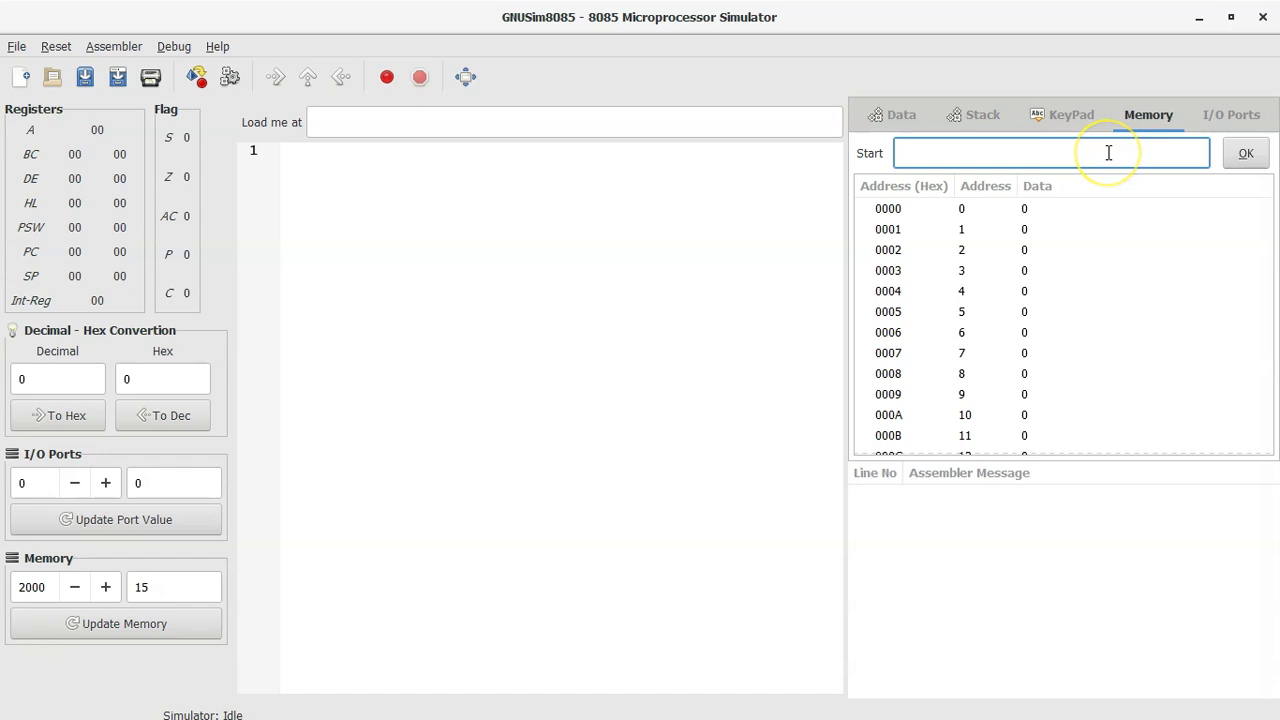
pyautogui.write('2000')
pyautogui.click(1246, 153)
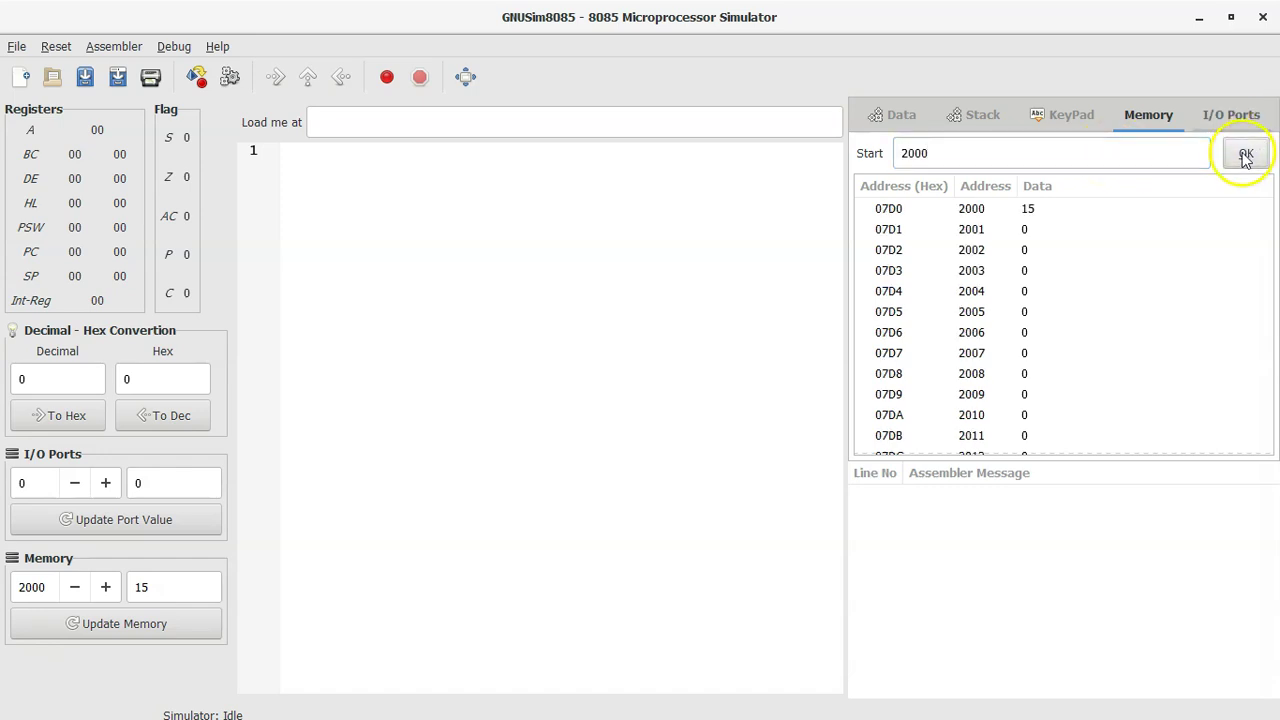
pyautogui.click(985, 214)
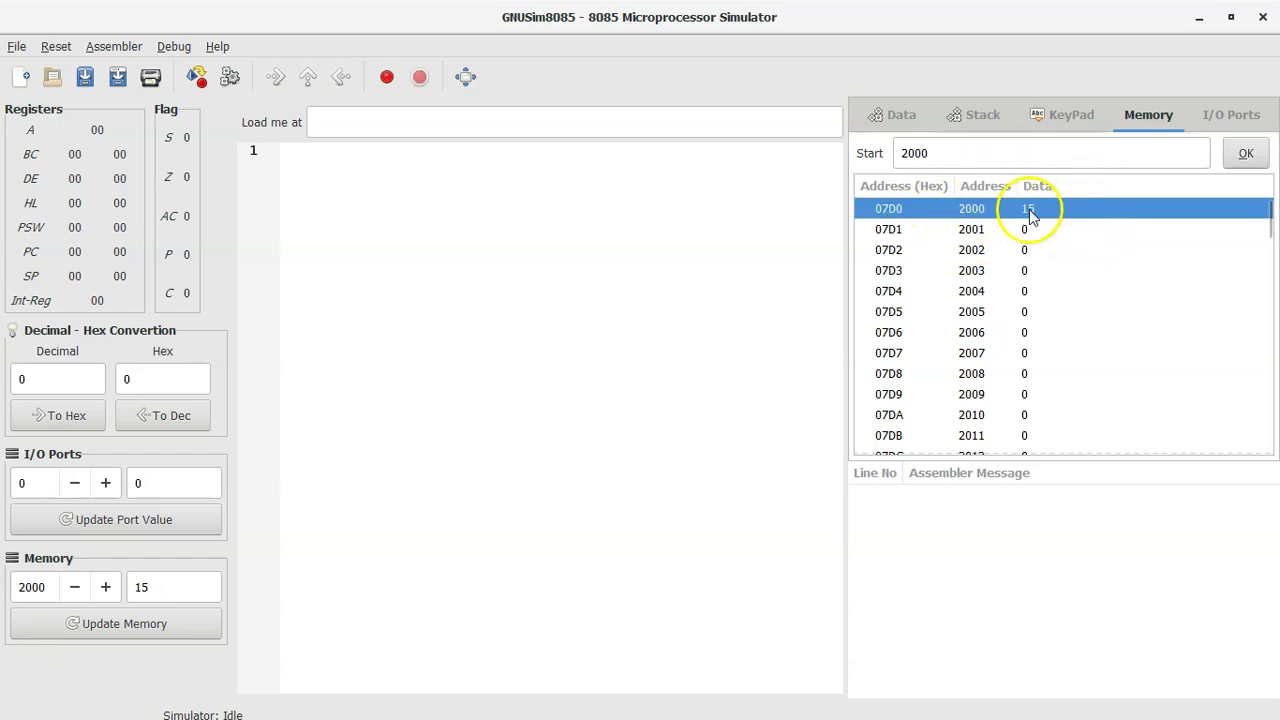
pyautogui.click(1029, 209)
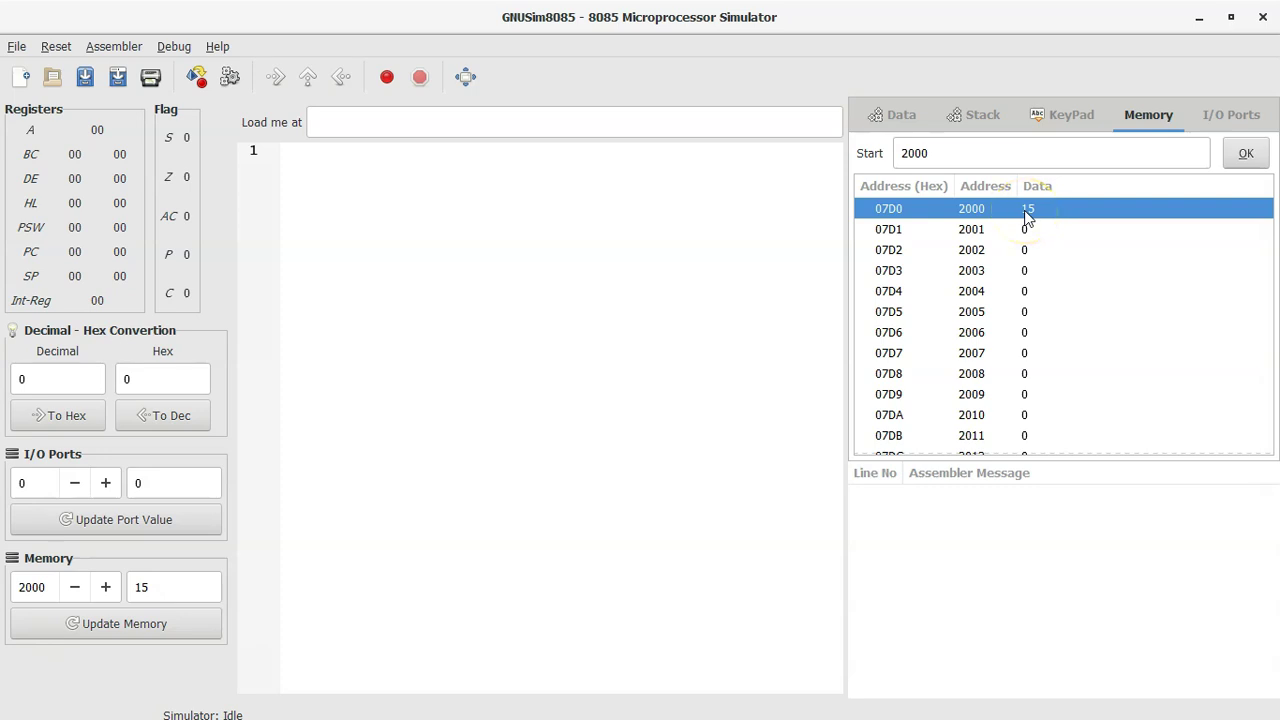
pyautogui.click(786, 700)
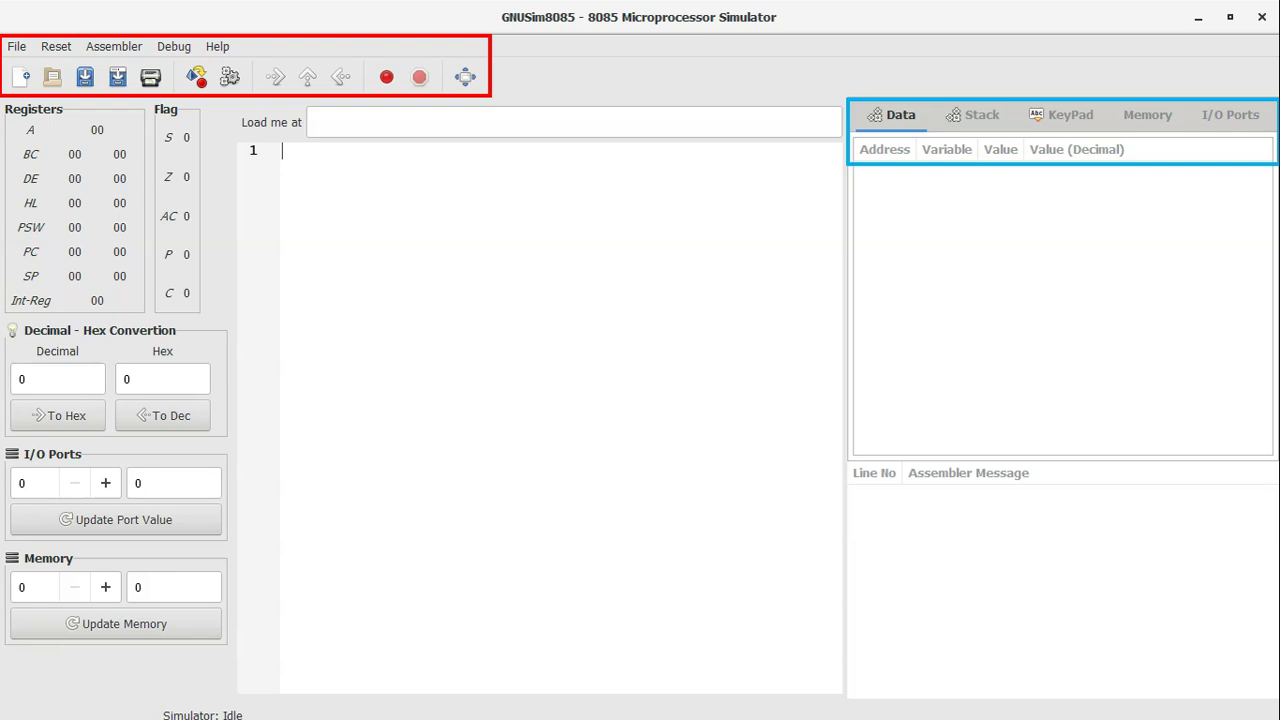
# Look through the available file, reset, assembler, debugging, breakpoint and help commands
pyautogui.click(16, 46)
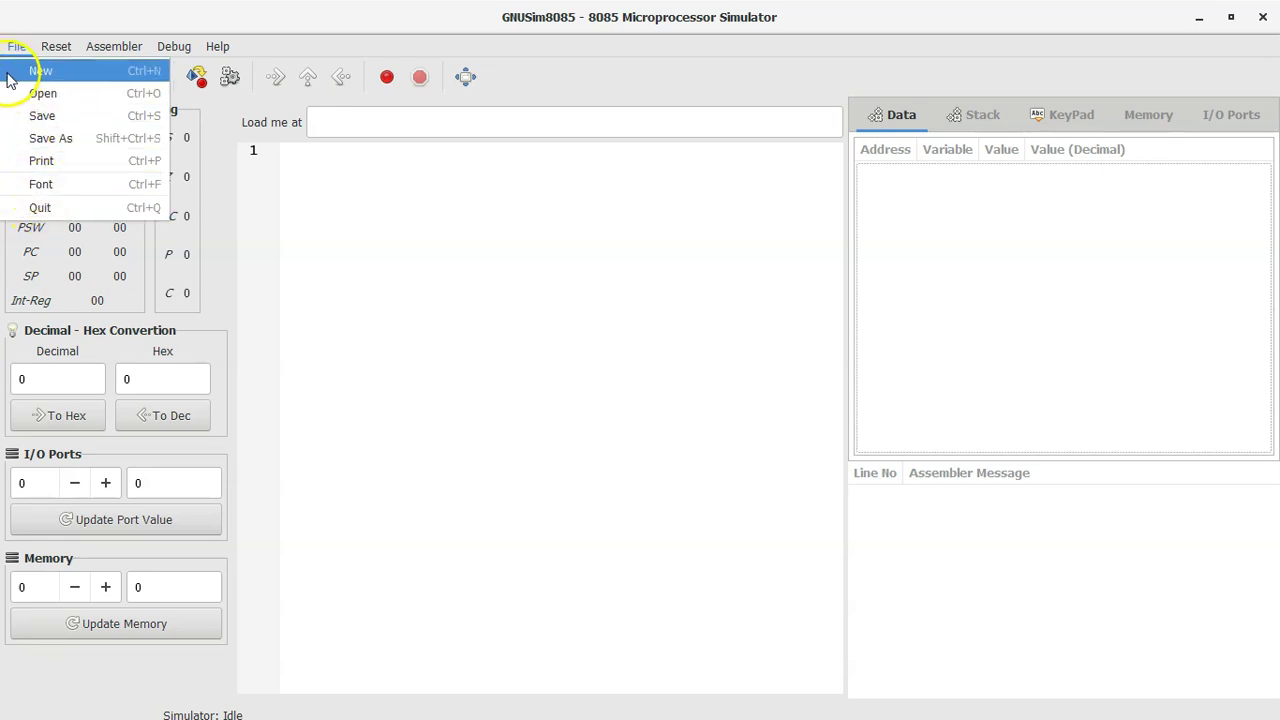
pyautogui.moveTo(50, 52)
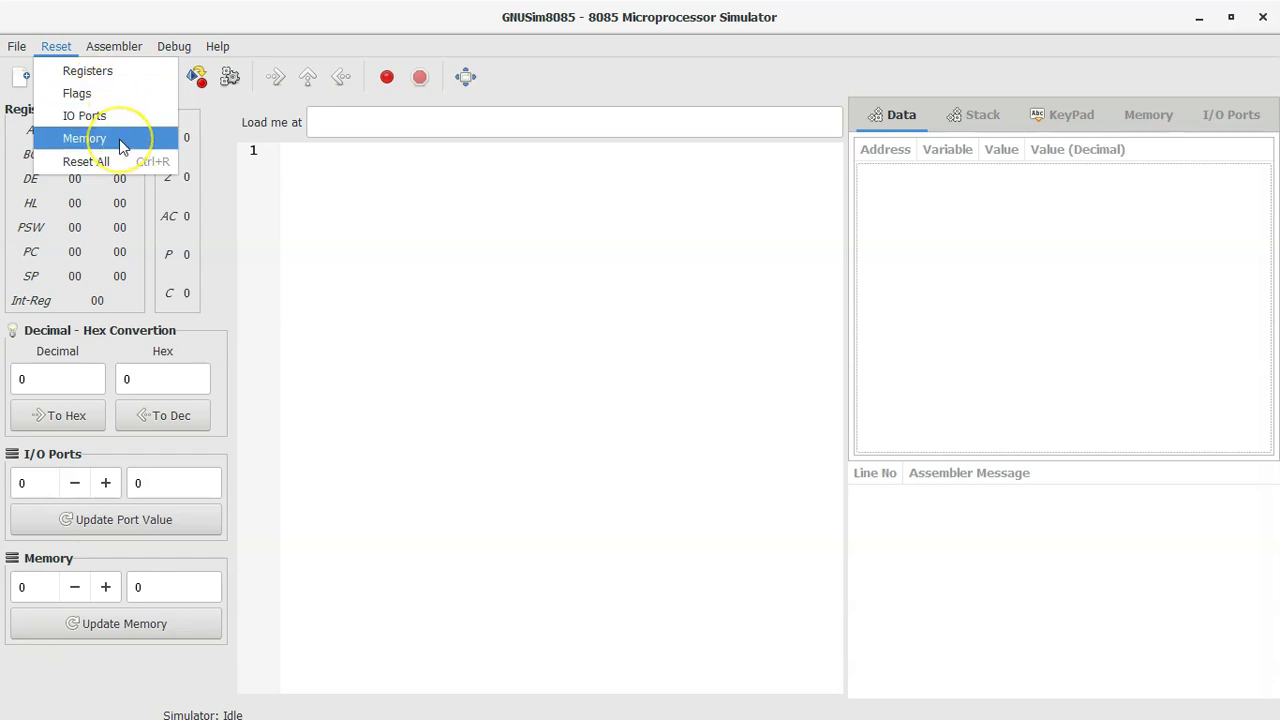
pyautogui.moveTo(110, 48)
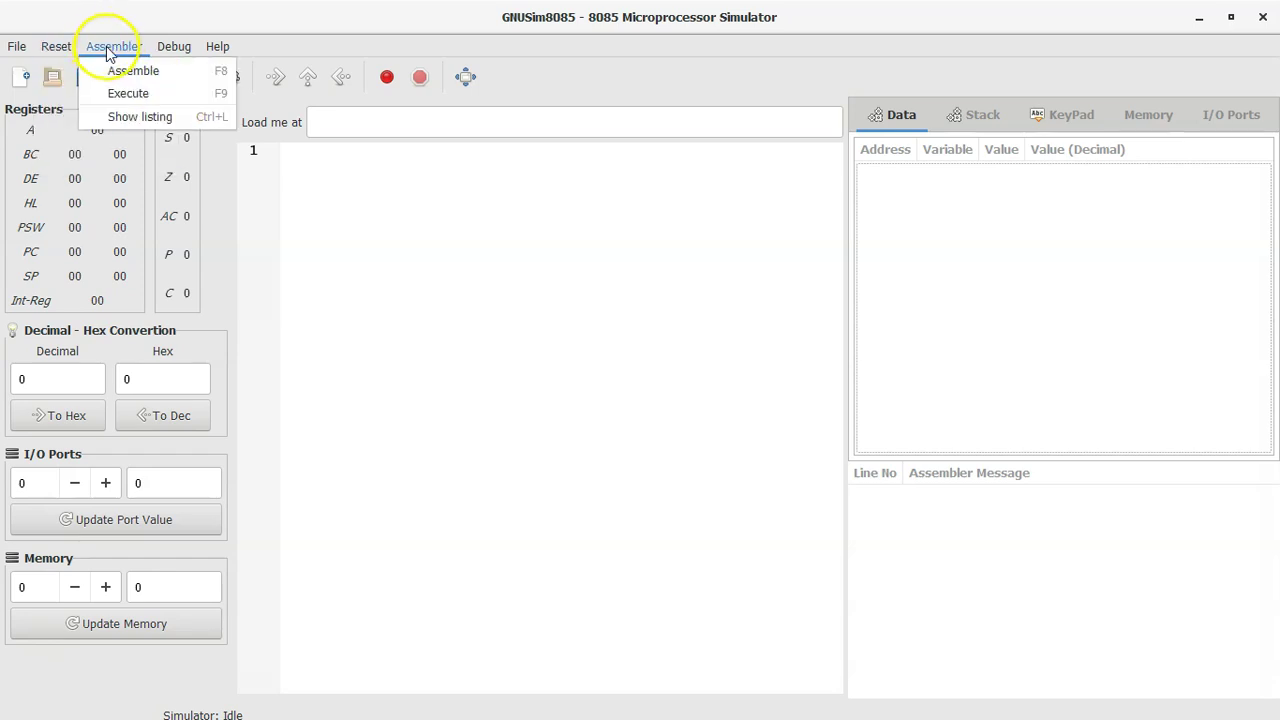
pyautogui.click(128, 95)
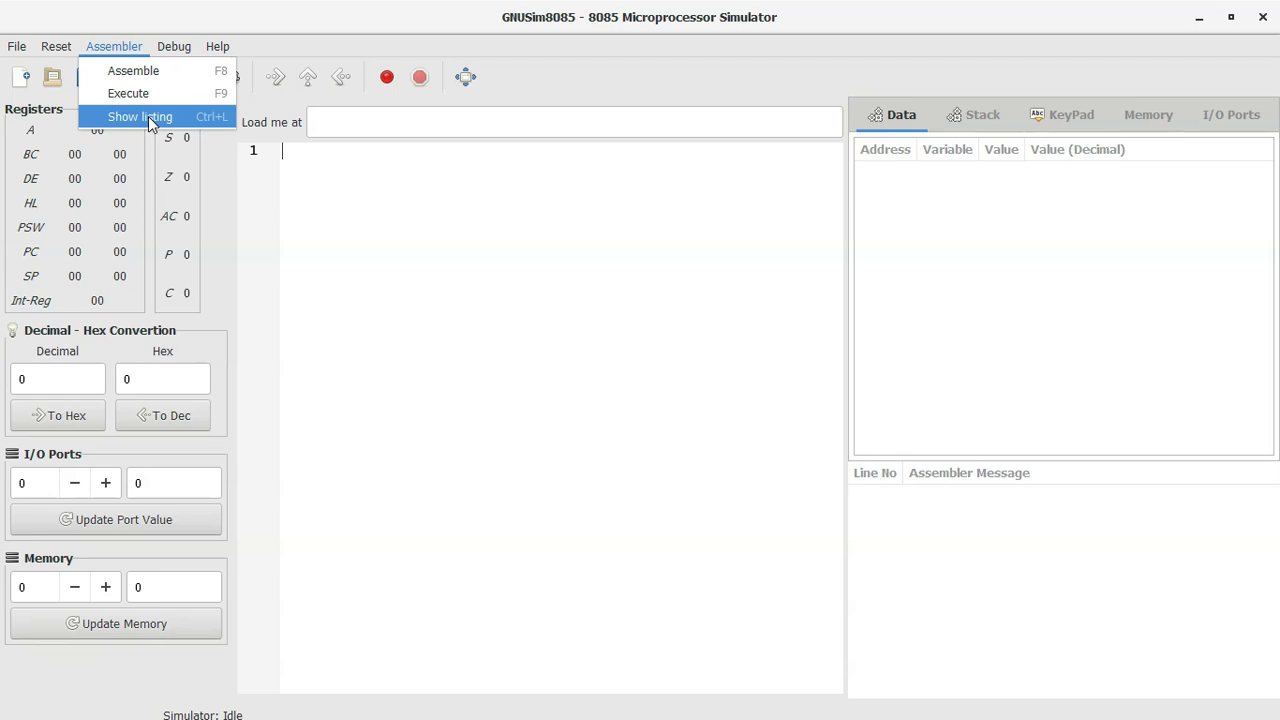
pyautogui.click(134, 124)
pyautogui.moveTo(172, 48)
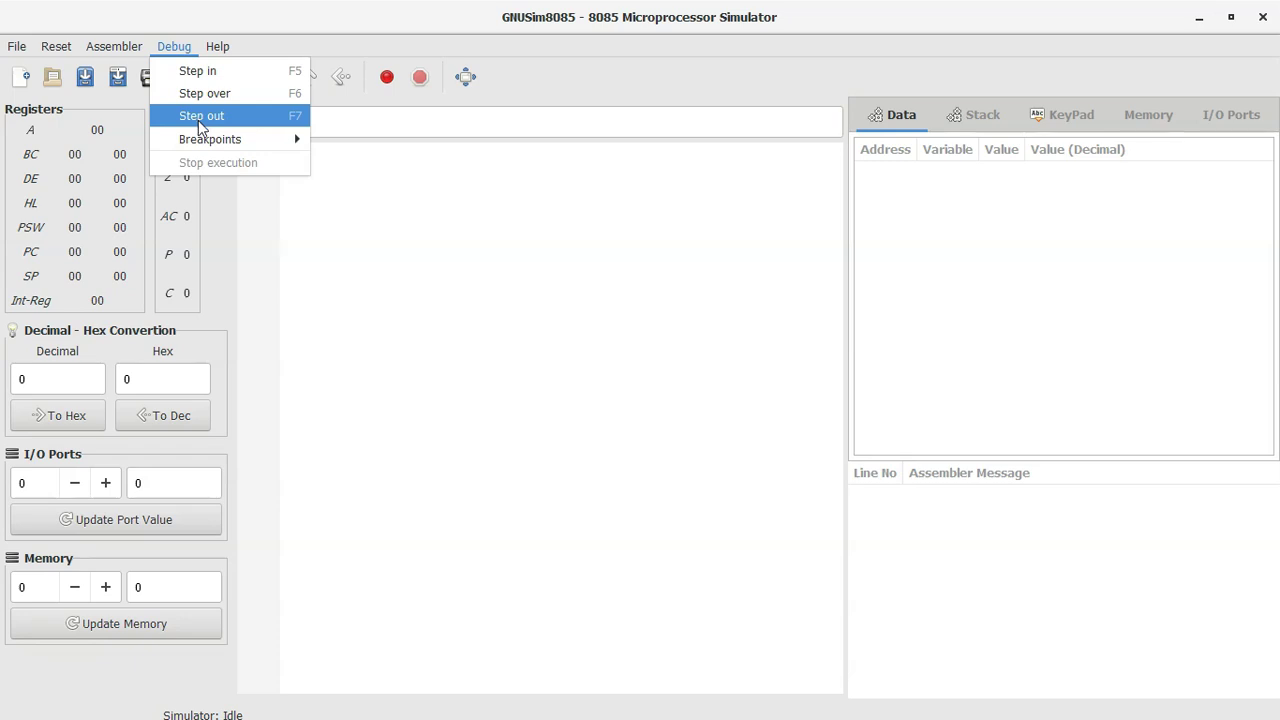
pyautogui.moveTo(200, 139)
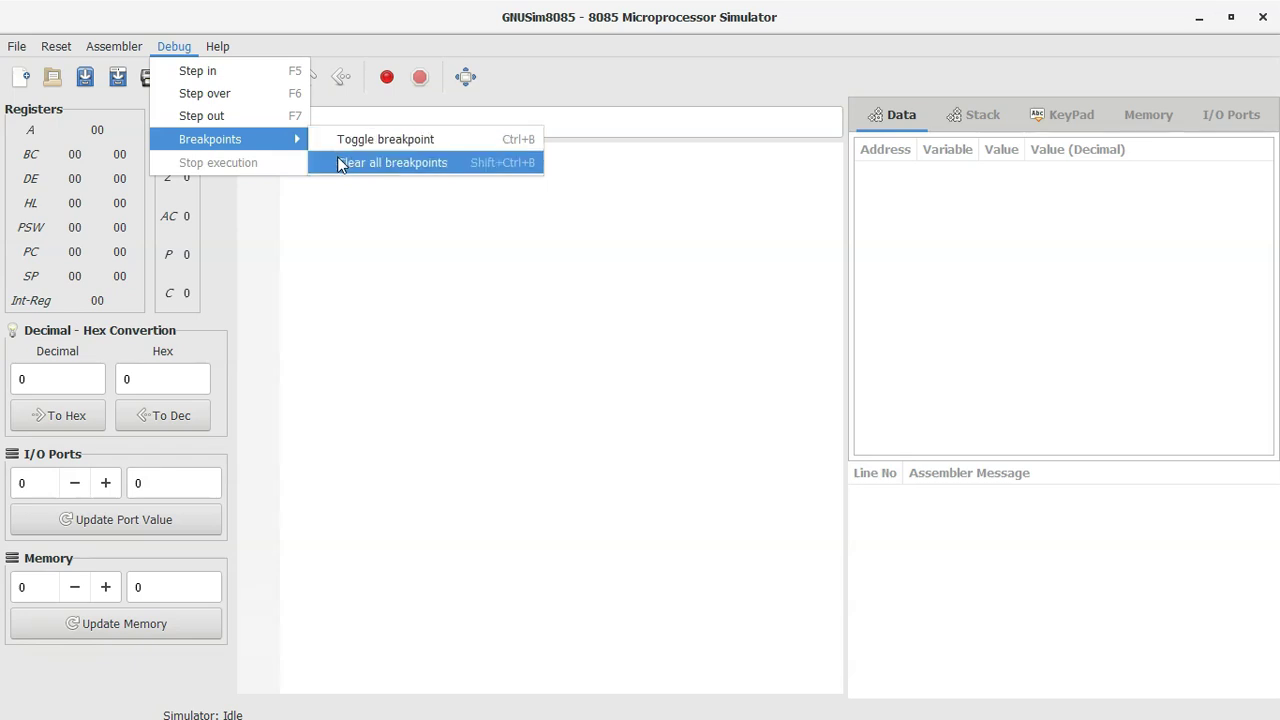
pyautogui.click(256, 172)
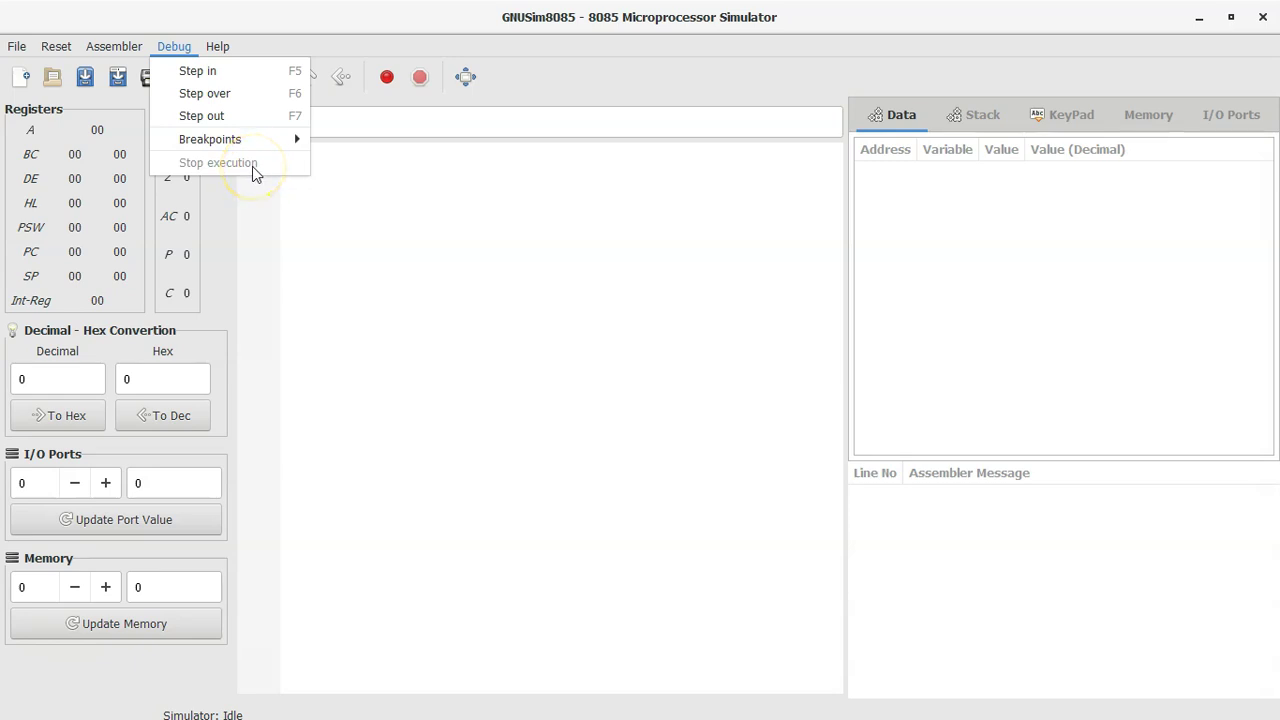
pyautogui.click(203, 50)
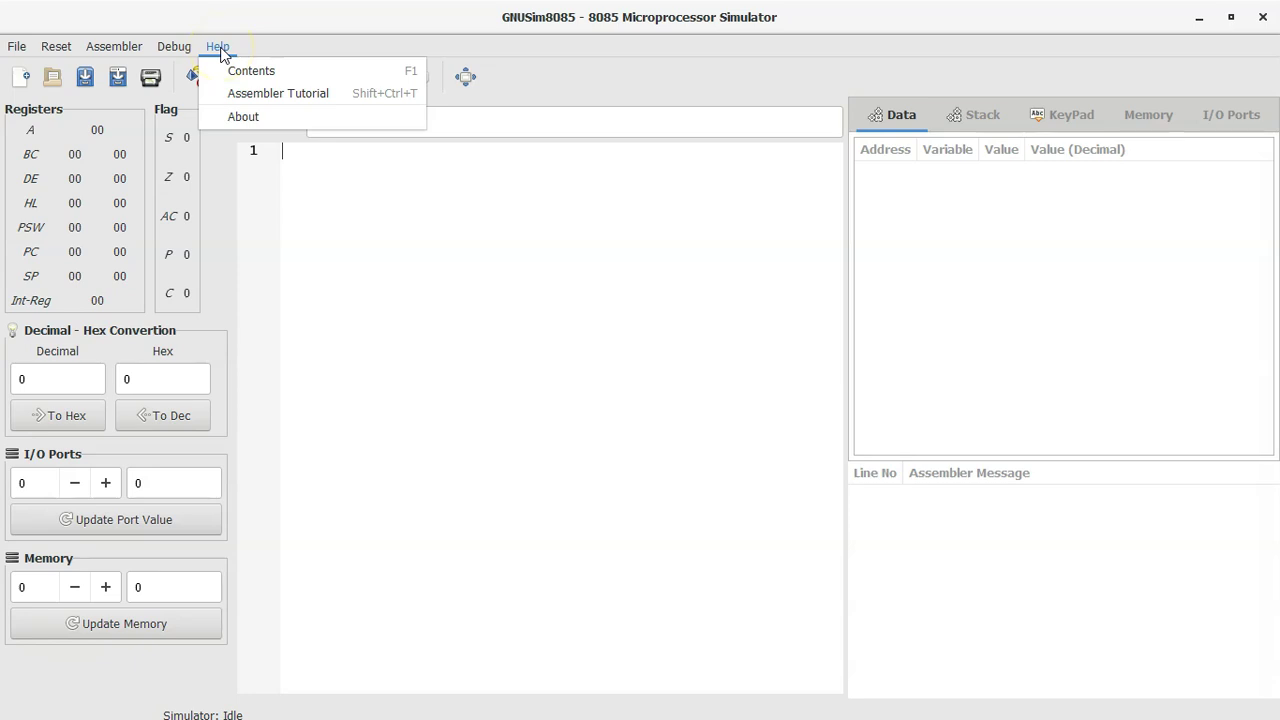
pyautogui.click(233, 70)
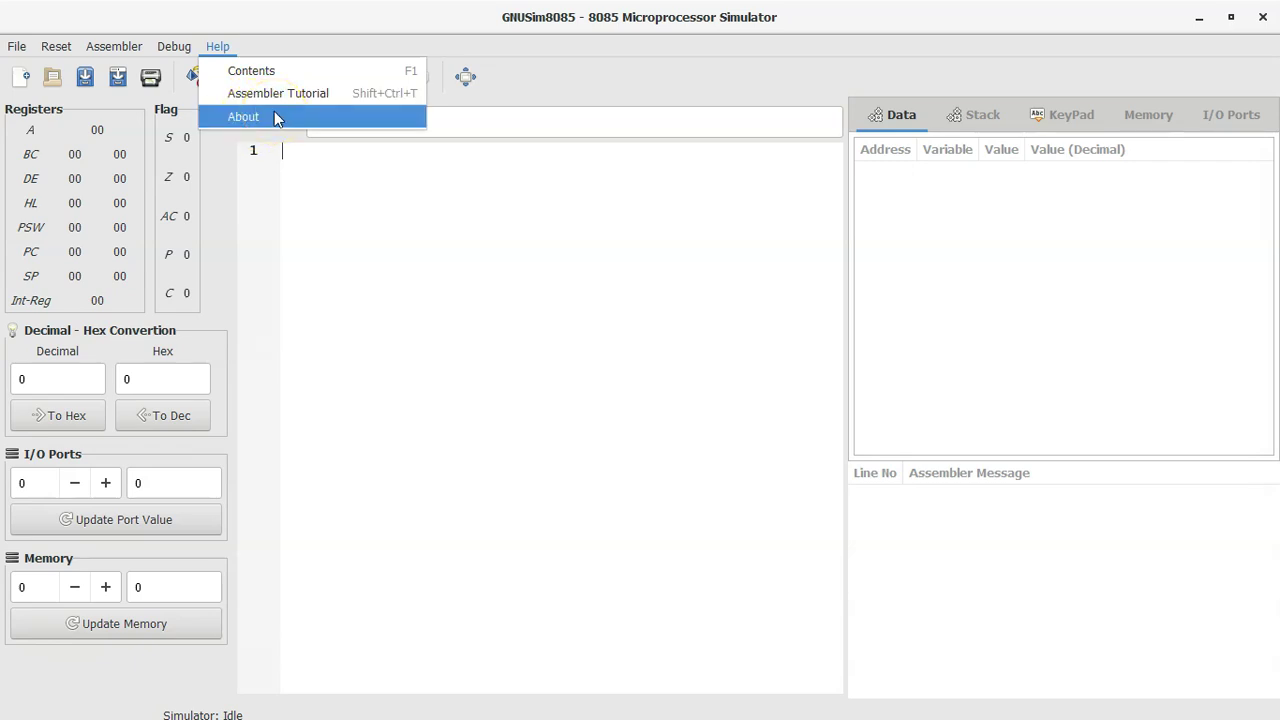
pyautogui.press('Escape')
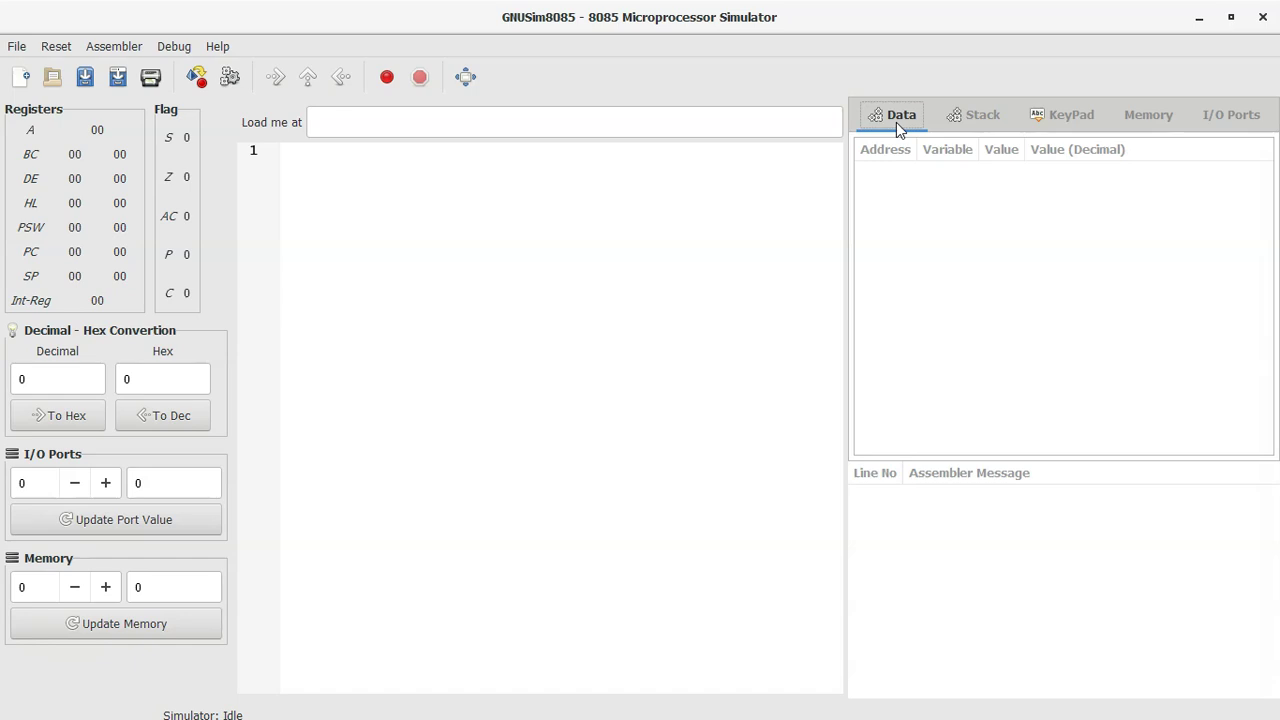
# View the stack, the instruction keypad, the memory listing and the I/O port listing in turn
pyautogui.click(955, 115)
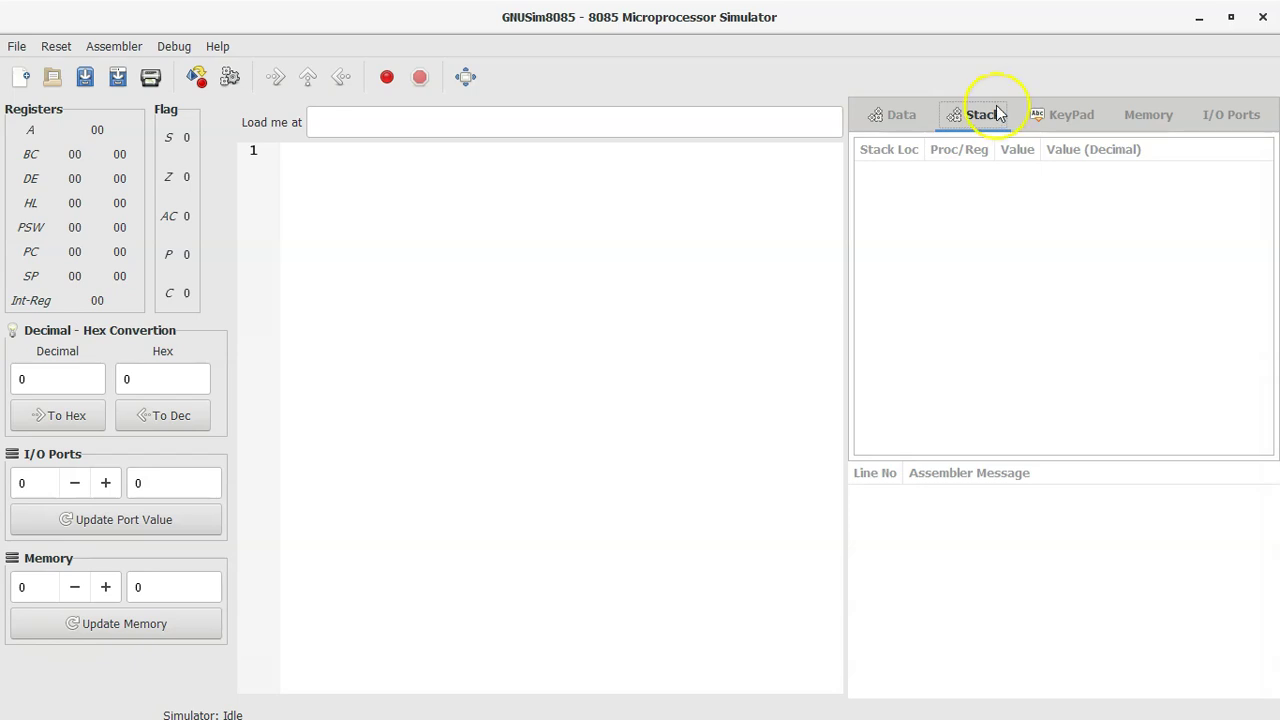
pyautogui.click(1071, 117)
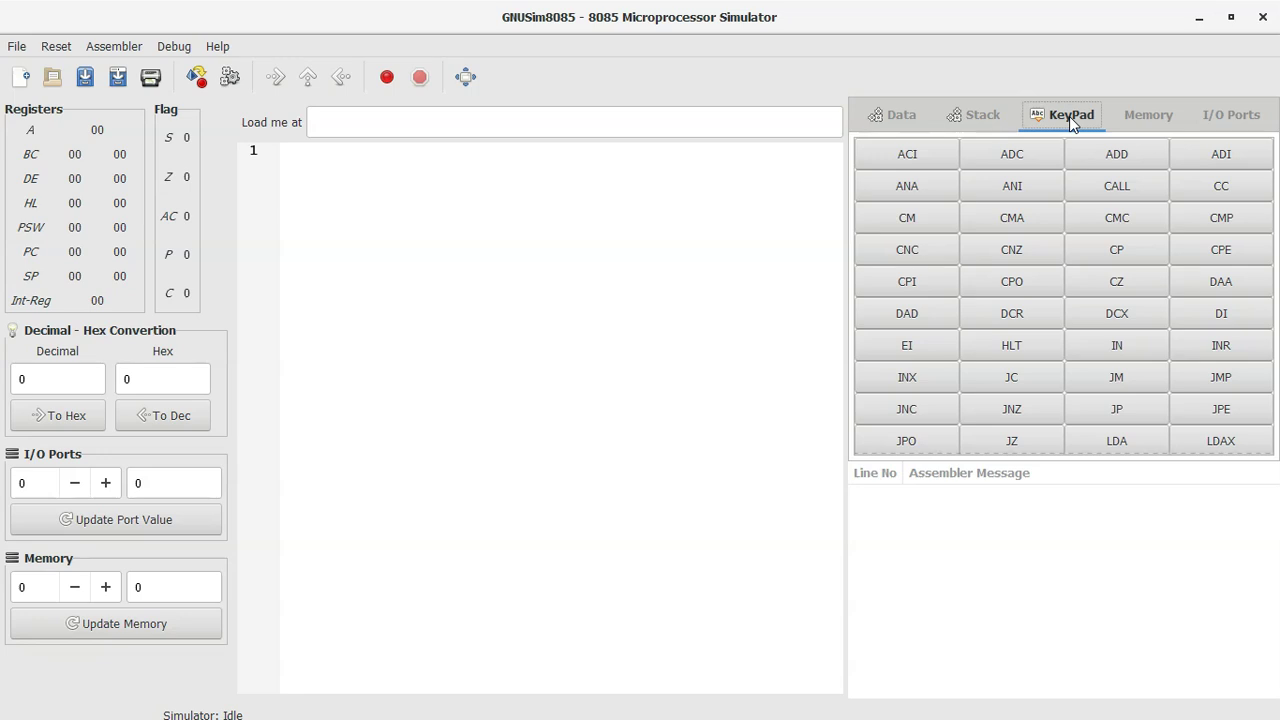
pyautogui.click(1069, 116)
pyautogui.click(1145, 115)
pyautogui.click(1201, 118)
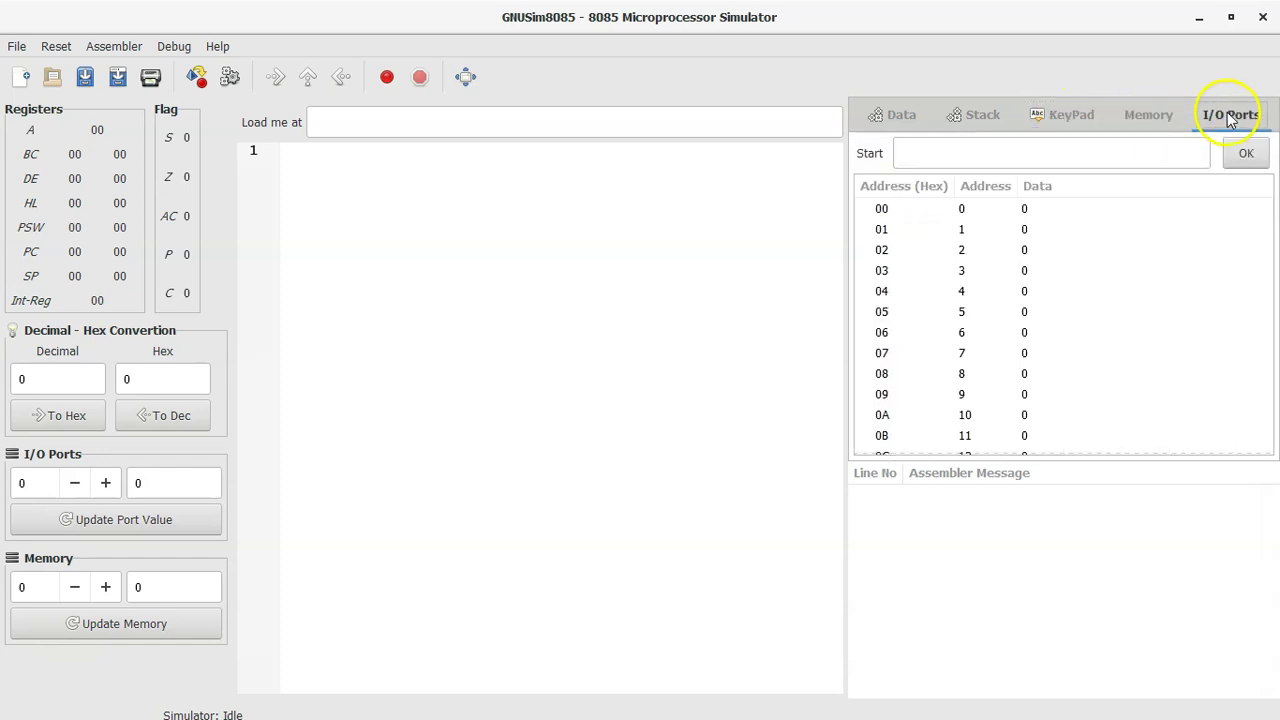